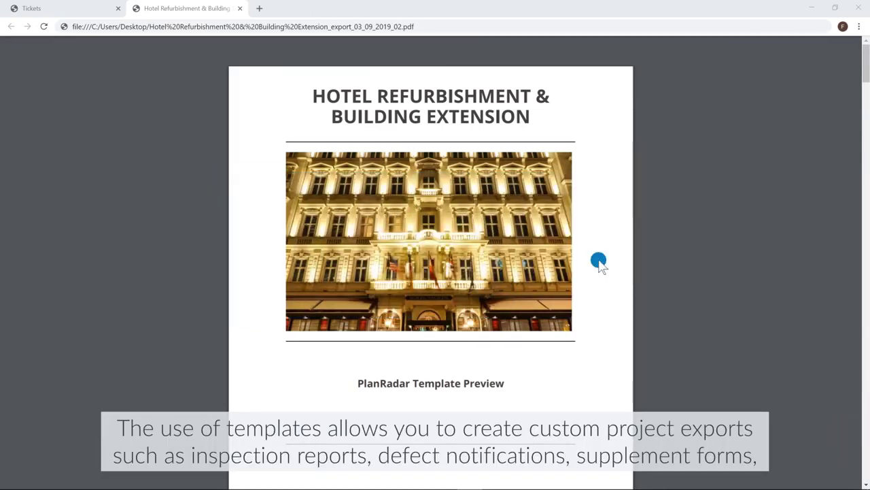
Return to the PlanRadar project and open Templates, showing Full Template and Minimal template
scroll(600, 263, "down", 7)
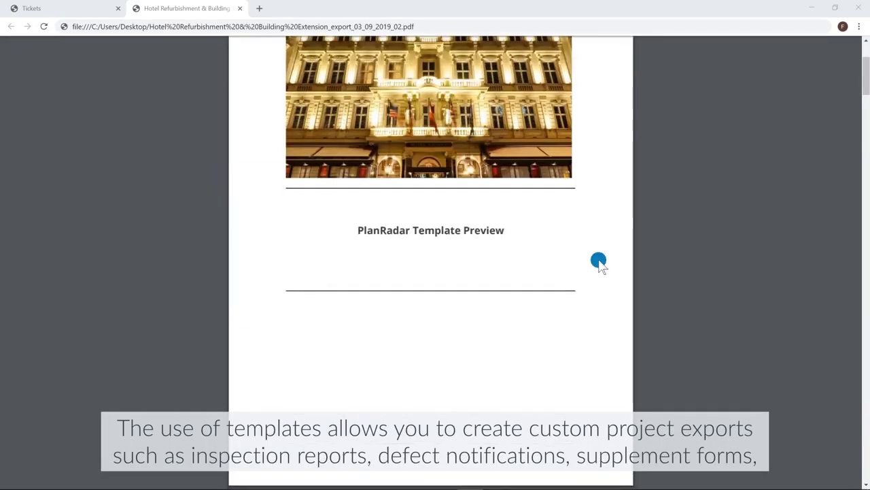
scroll(600, 264, "down", 2)
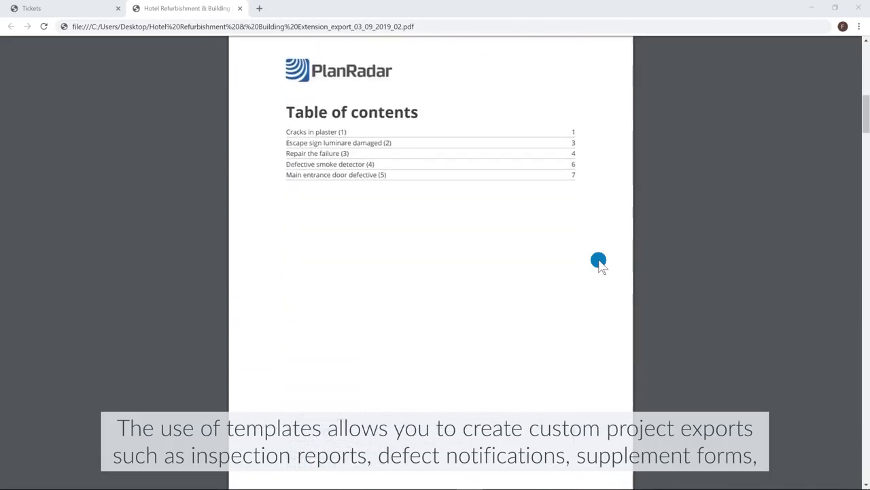
scroll(600, 263, "down", 8)
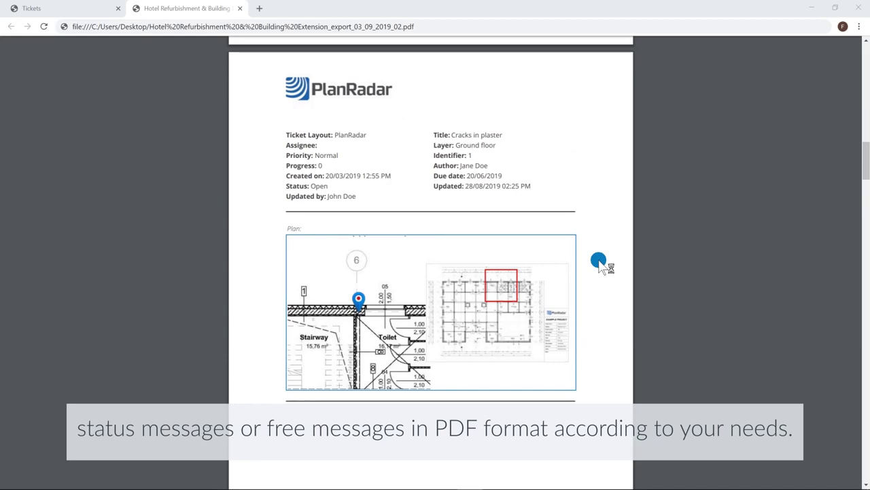
scroll(599, 263, "down", 9)
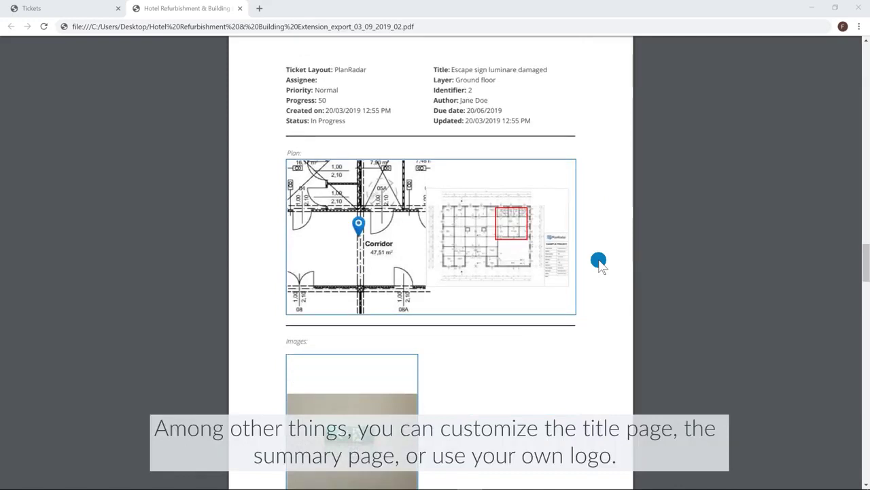
scroll(598, 263, "down", 8)
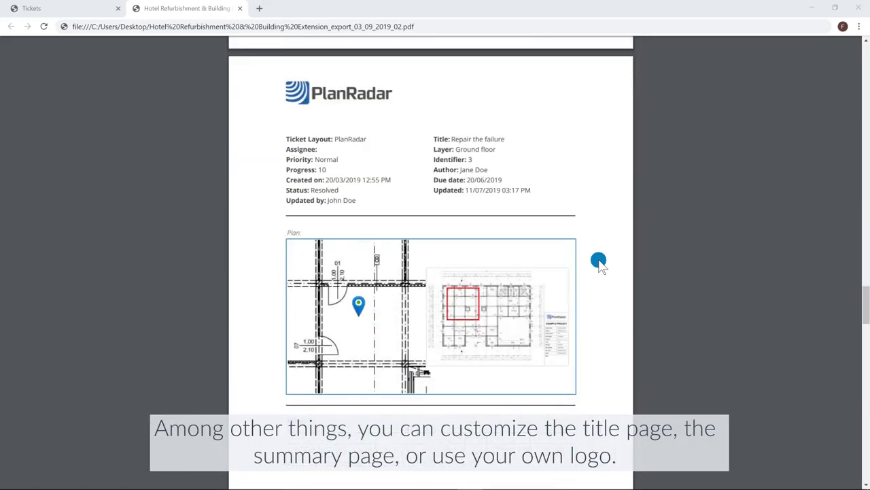
left_click(80, 9)
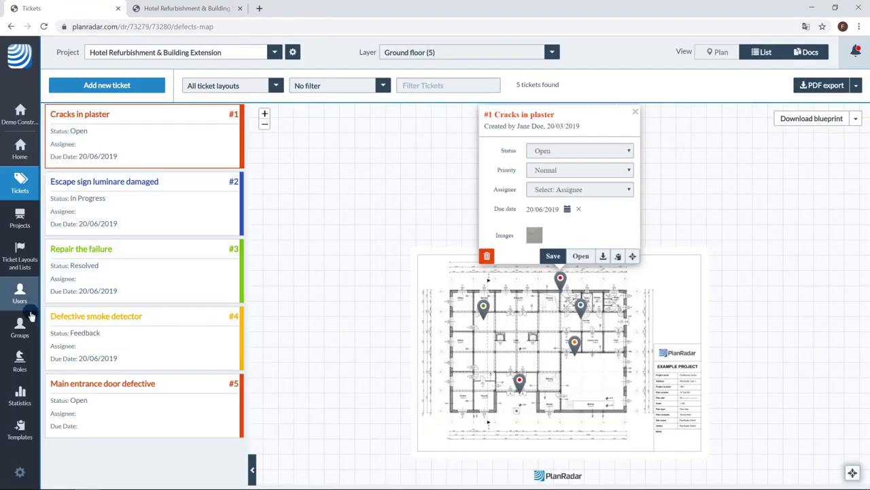
left_click(20, 428)
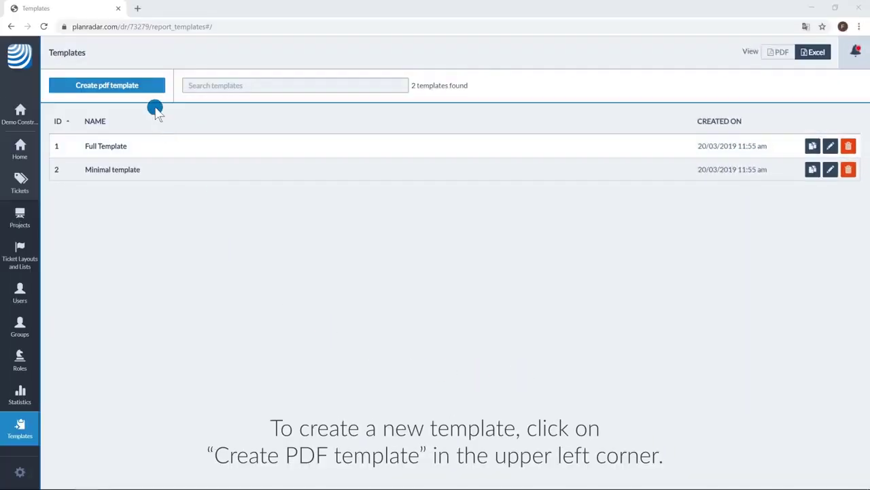
Create a new PDF template named 'My template'
left_click(132, 89)
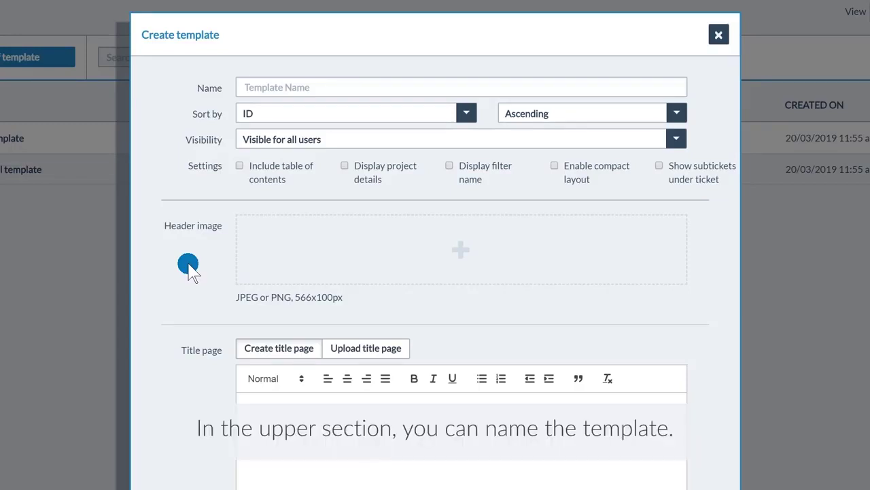
left_click(314, 87)
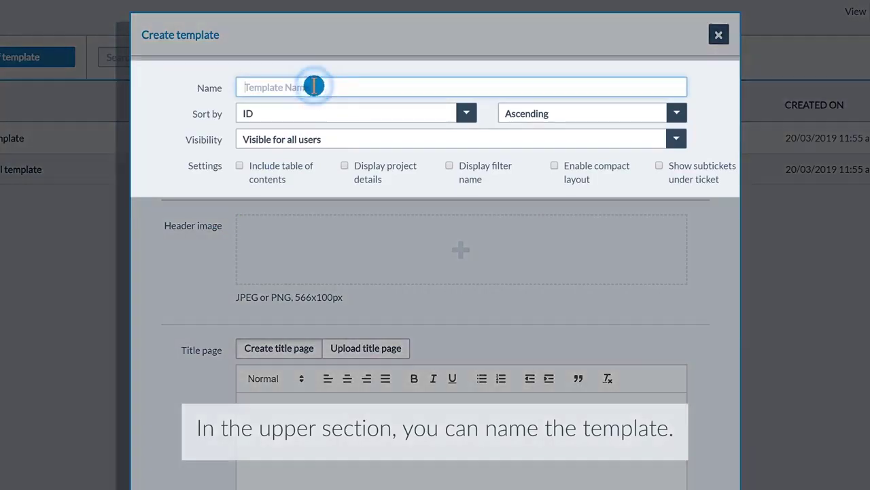
type("M")
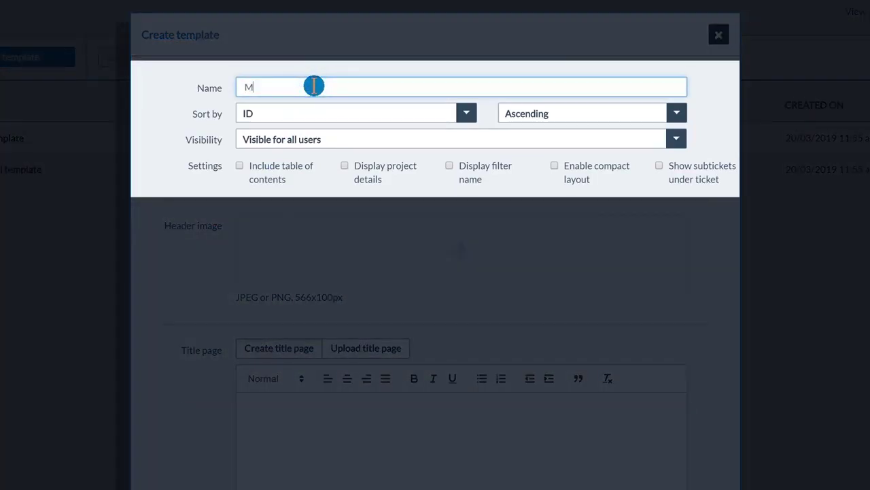
type("y template")
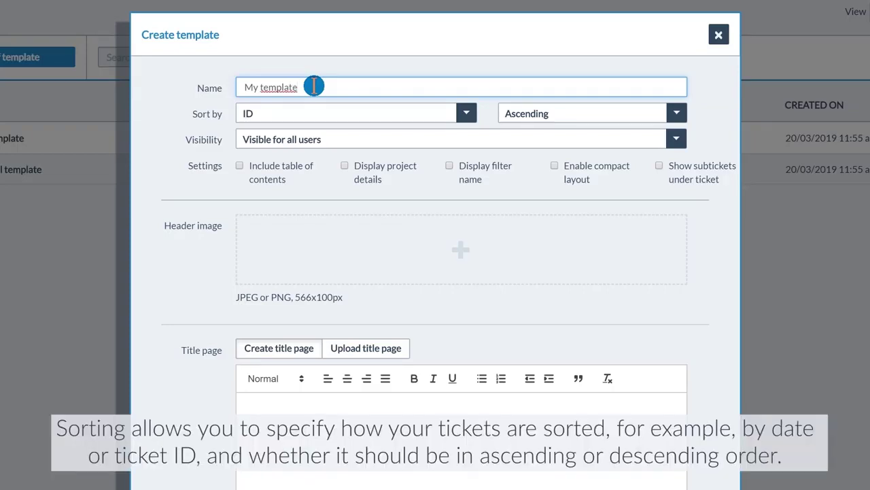
Turn on 'Include table of contents' and 'Display project details' in the template settings
left_click(181, 158)
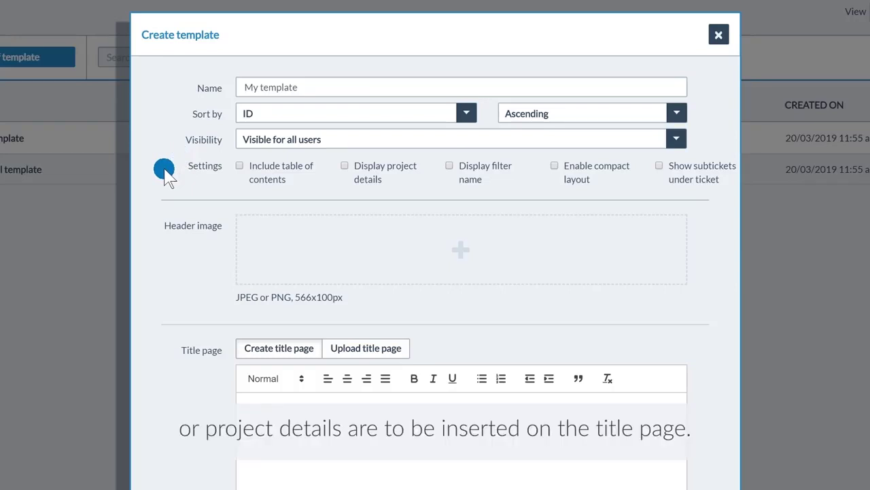
left_click(243, 167)
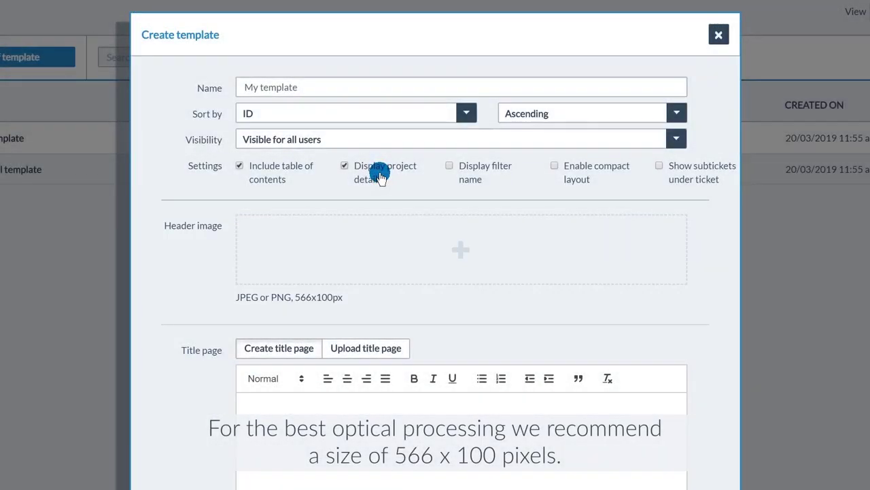
Write 'My title page' on the title page, centred and bold
scroll(379, 176, "down", 2)
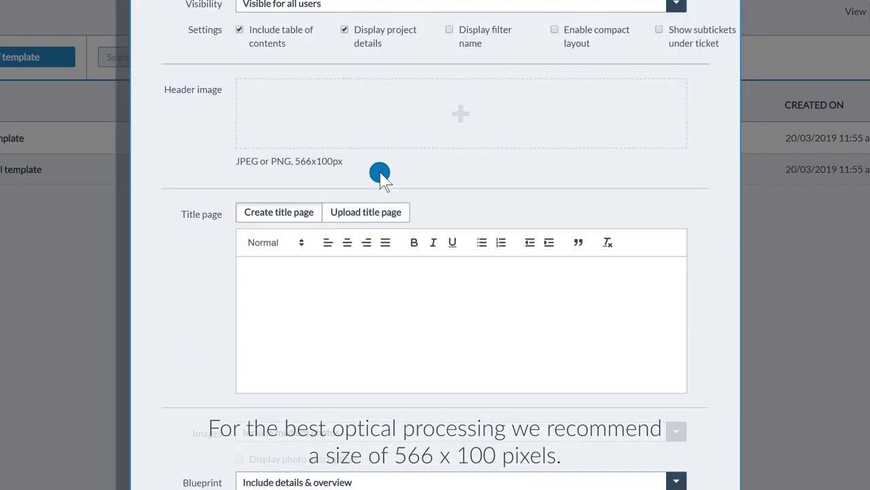
scroll(380, 174, "down", 2)
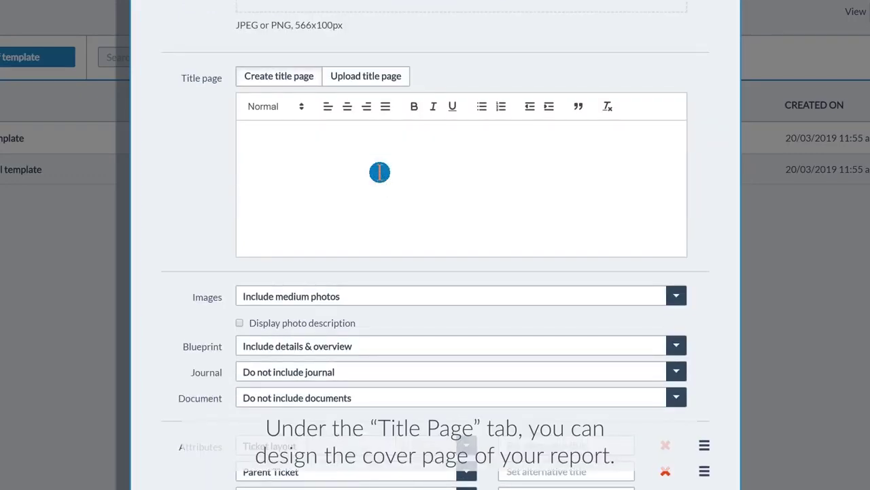
left_click(366, 77)
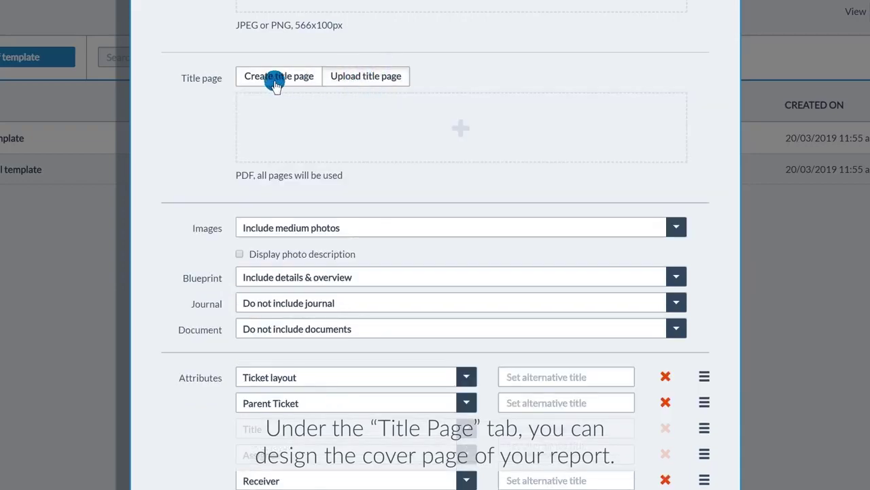
left_click(274, 77)
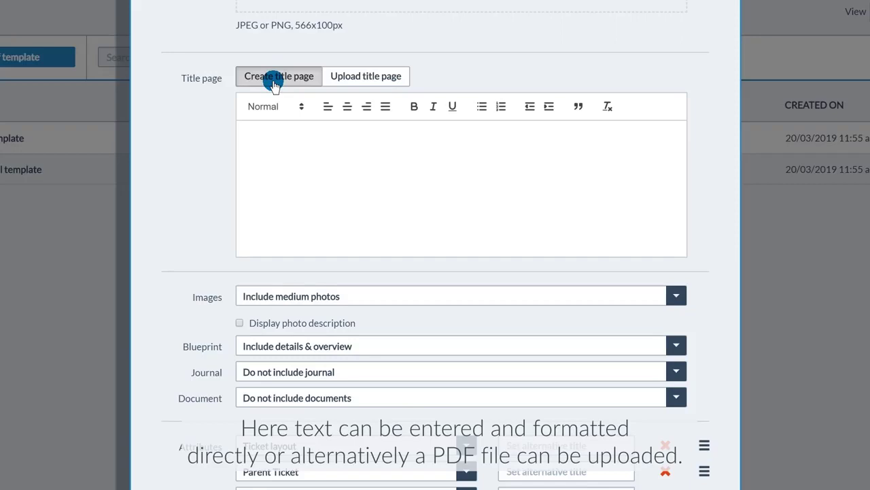
left_click(385, 147)
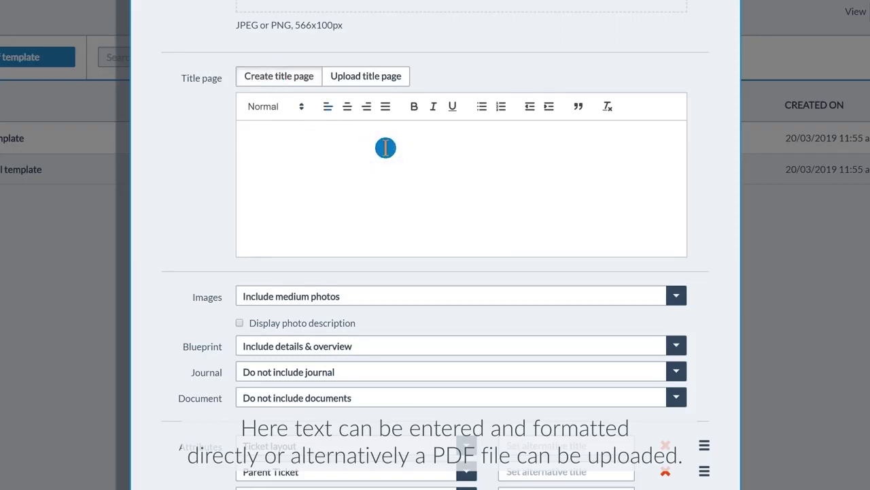
type("My title page")
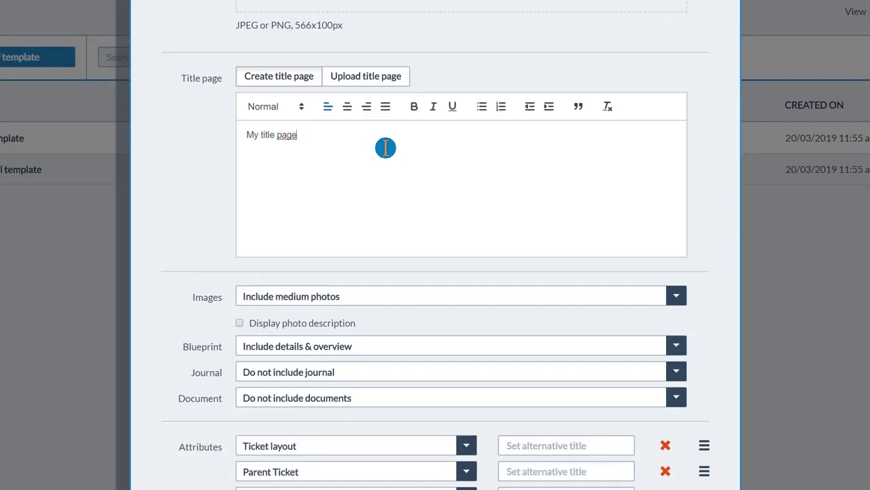
left_click_drag(385, 148, 204, 130)
left_click(347, 107)
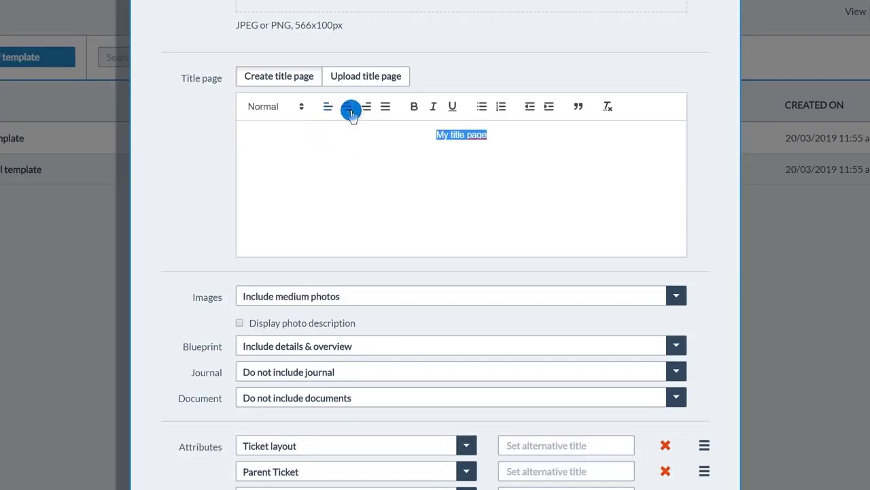
left_click(416, 107)
left_click(565, 179)
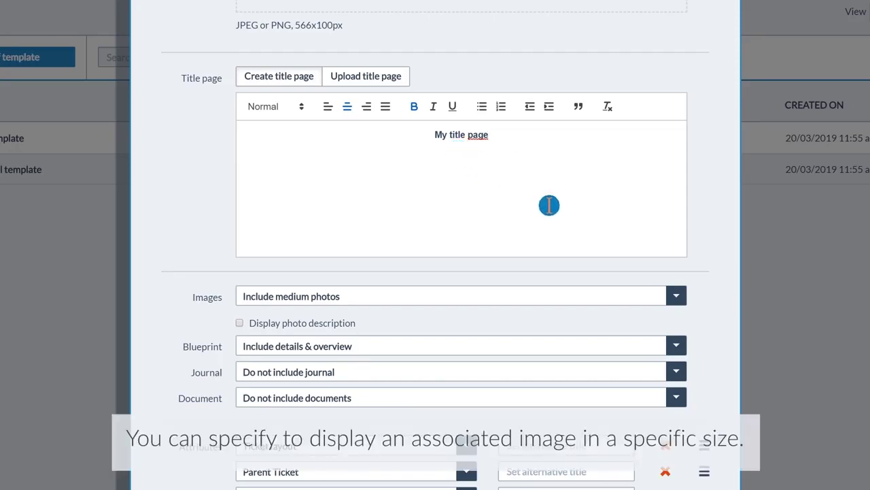
scroll(713, 272, "down", 2)
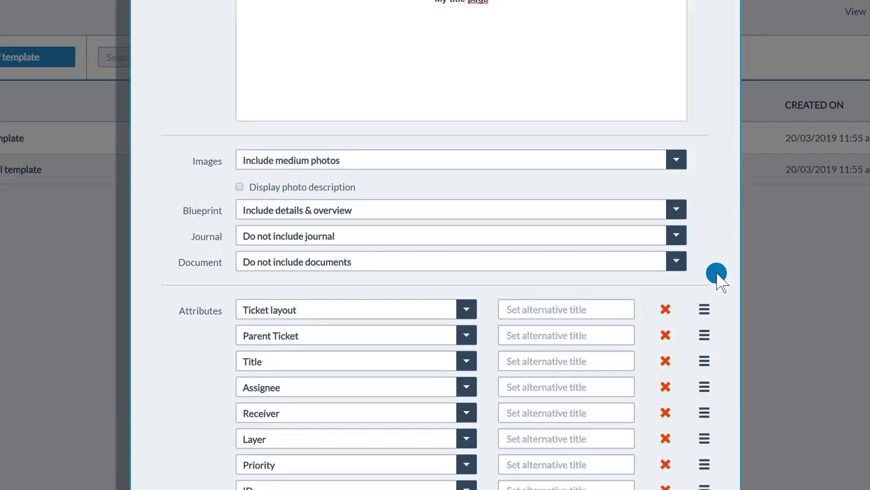
scroll(717, 275, "down", 5)
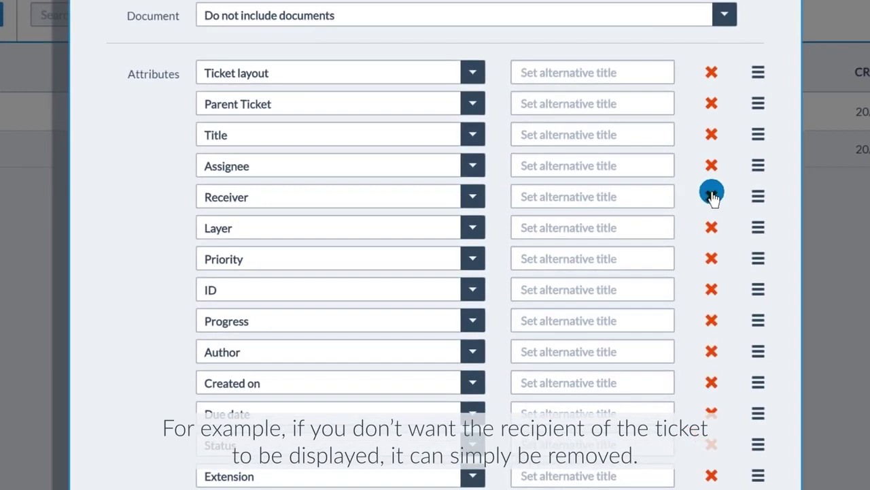
Remove the Receiver attribute and give Layer the alternative title 'Floor'
left_click(712, 195)
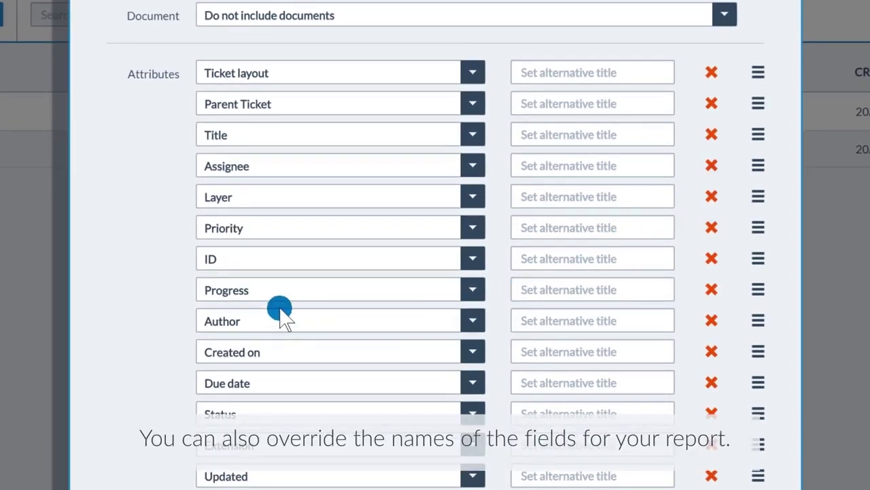
left_click(542, 194)
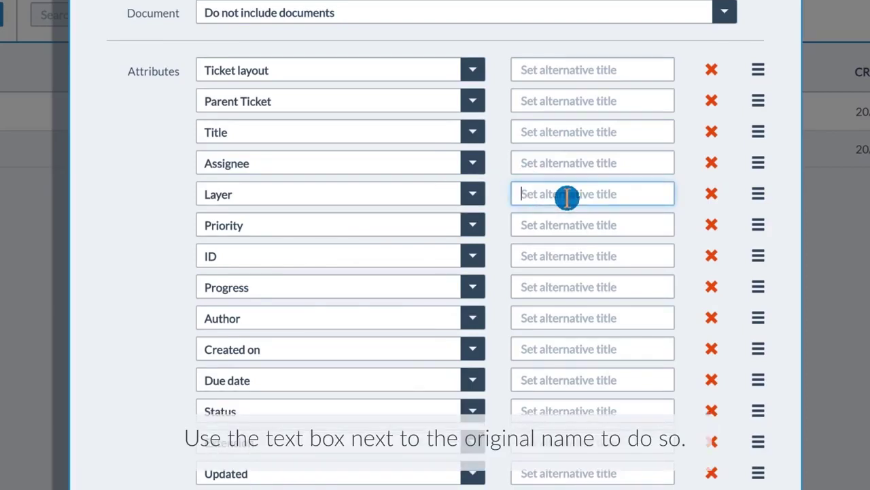
type("Floor")
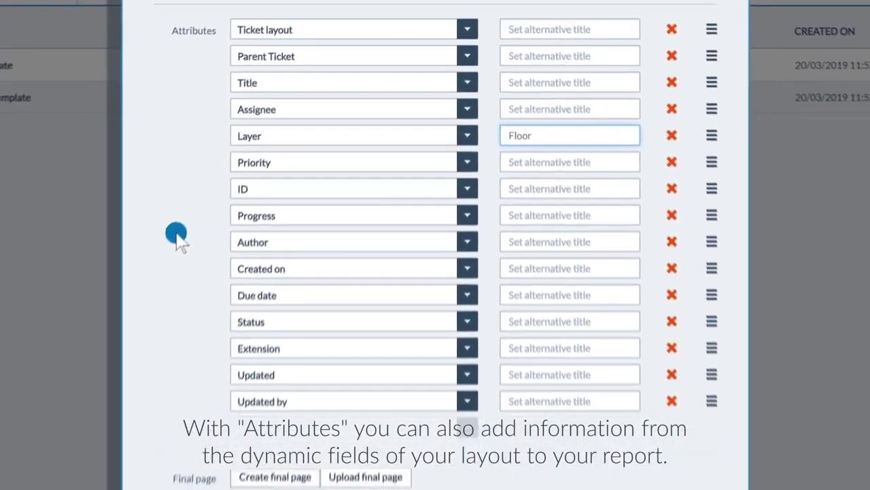
left_click(133, 311)
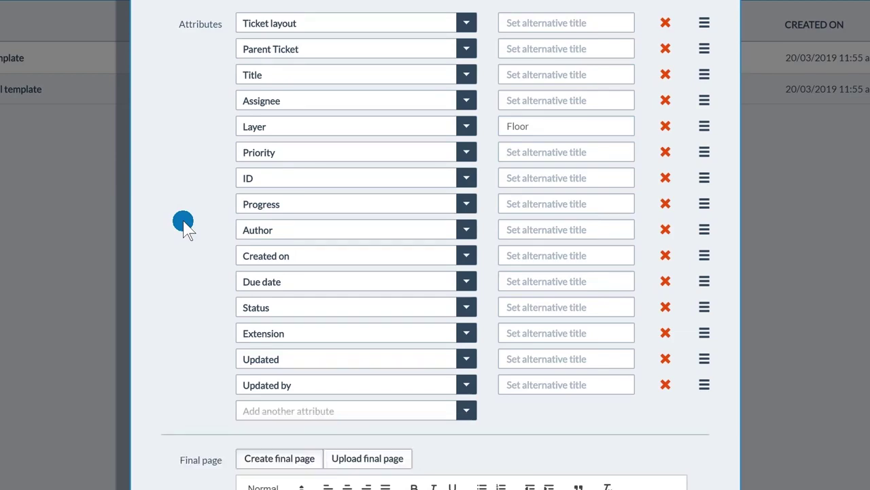
Write 'My final page' on the final page and make it bold
scroll(184, 224, "down", 3)
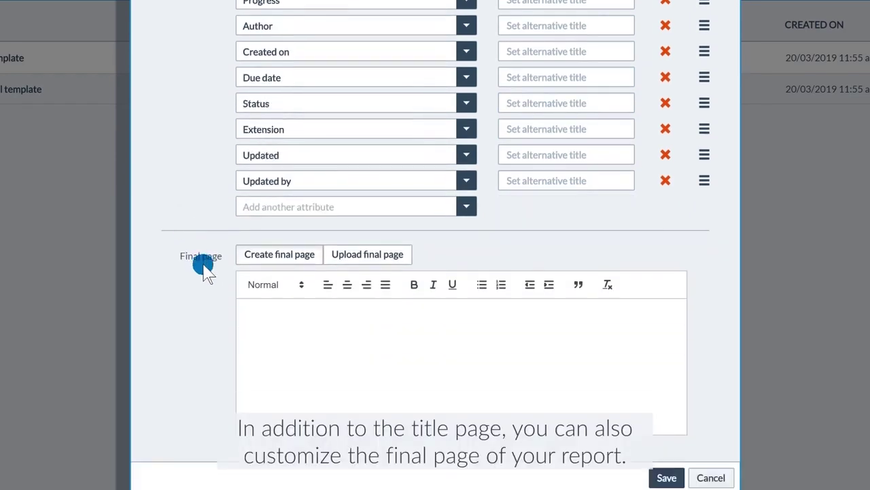
left_click(380, 318)
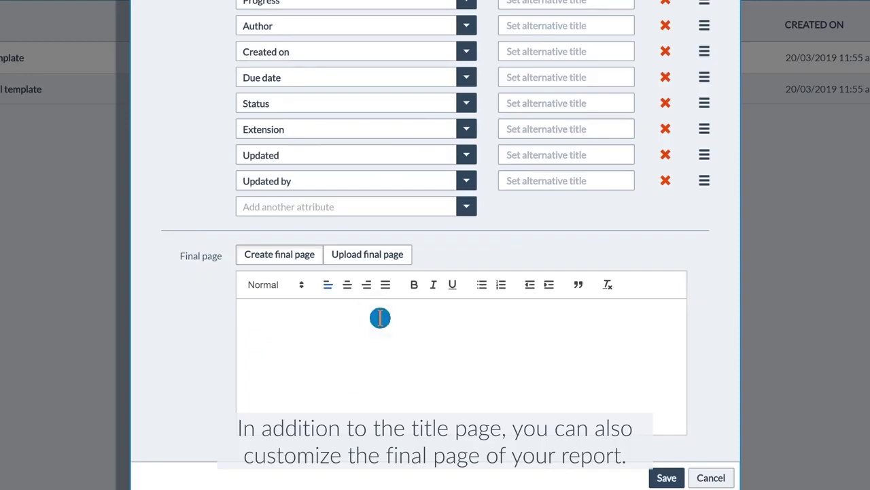
type("My final page")
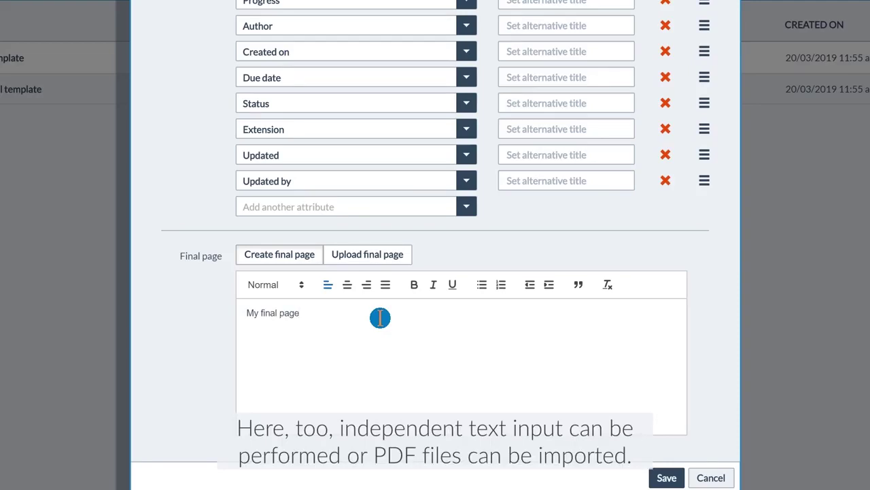
left_click_drag(303, 314, 190, 319)
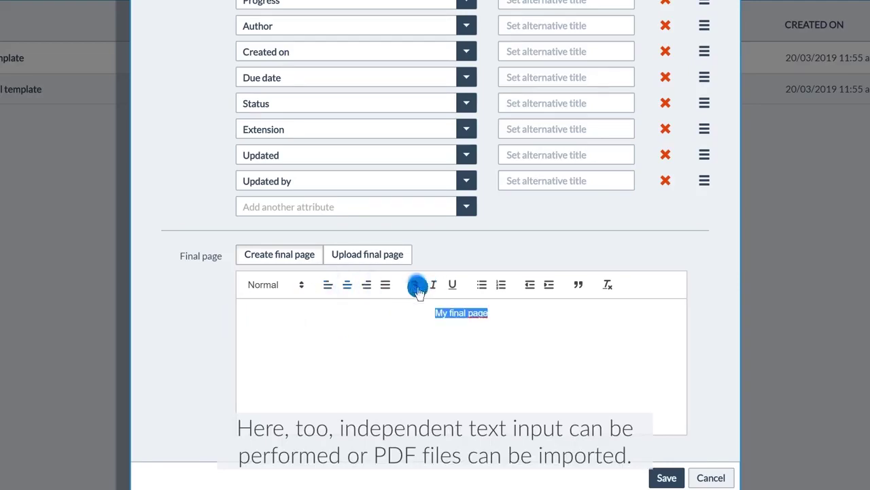
left_click(534, 330)
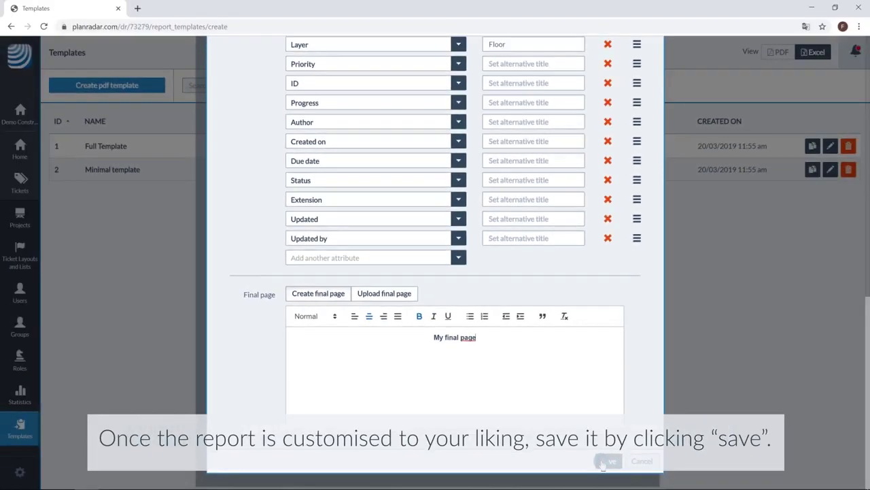
Save the template, then open PDF export from the tickets list view
left_click(602, 463)
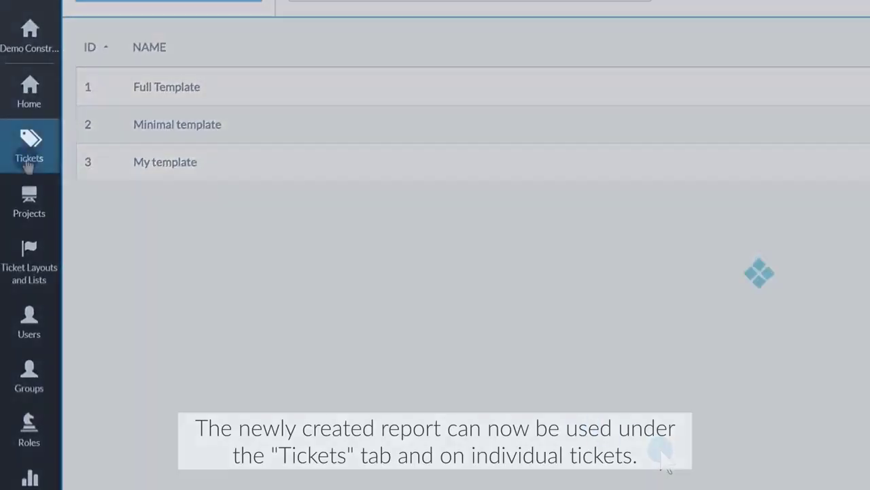
left_click(18, 191)
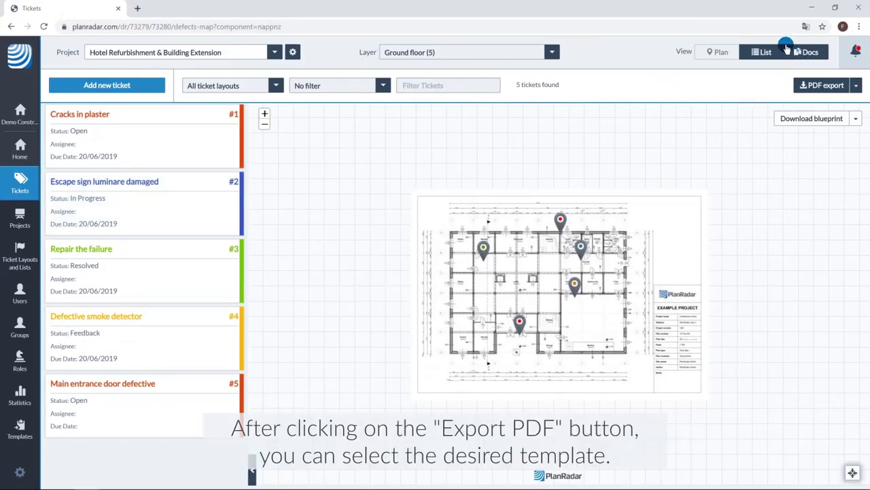
left_click(767, 51)
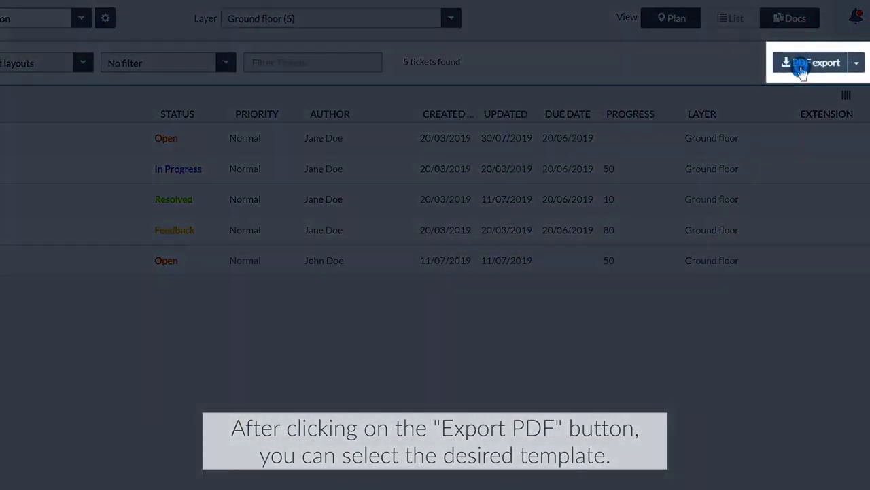
left_click(801, 70)
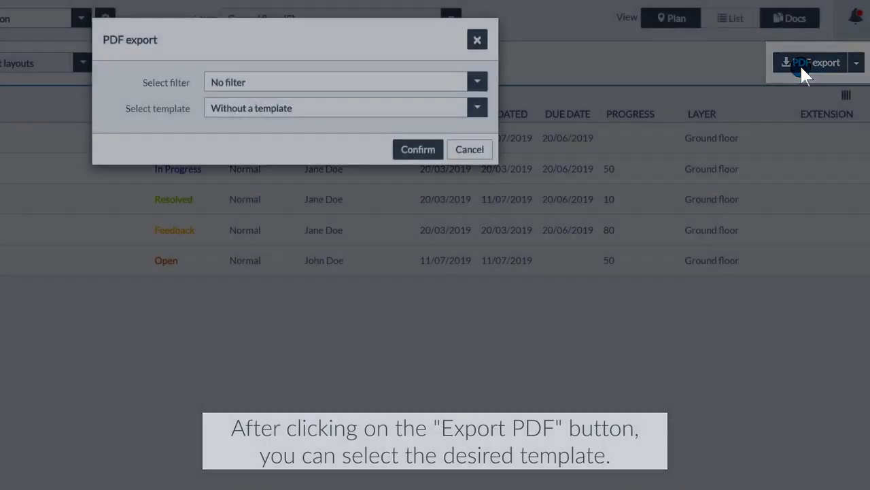